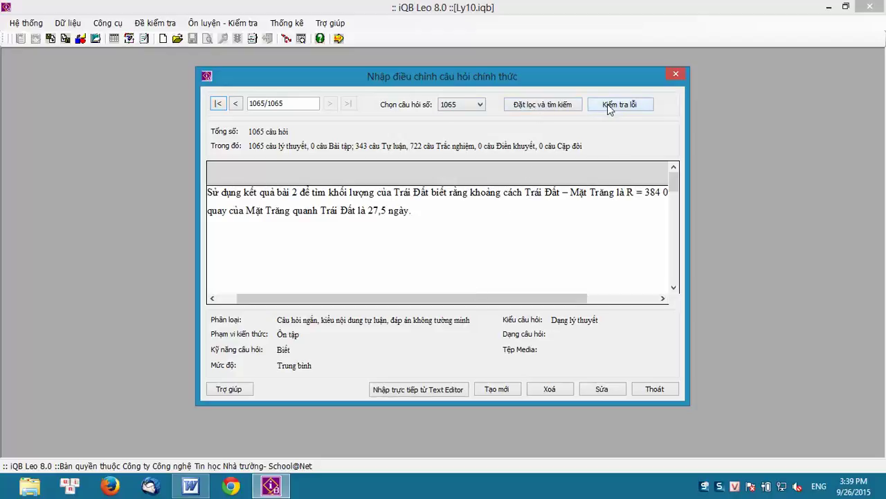
- Jump to question 551 in the official question list
{"action": "left_click", "coordinate": [482, 106]}
{"action": "left_click_drag", "start_coordinate": [481, 350], "coordinate": [480, 242]}
{"action": "left_click", "coordinate": [447, 233]}
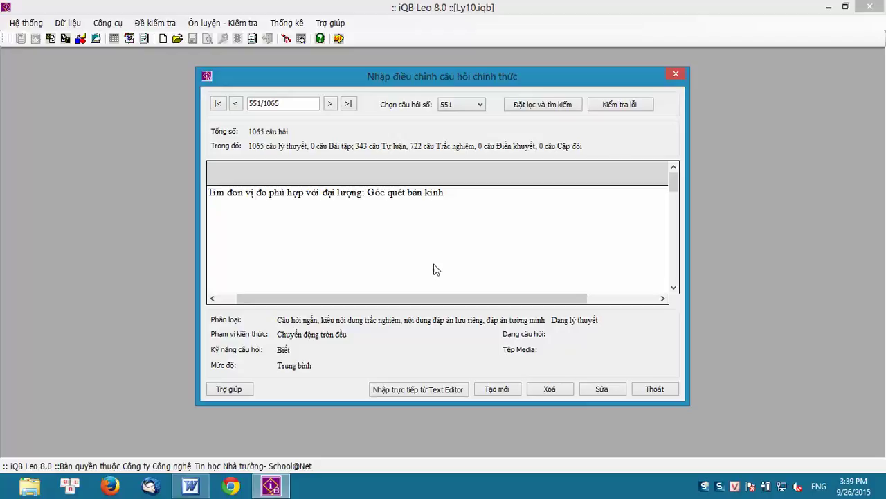
- Start a new question and look through its classification, content, answer, solution and statistics sections, ending at the general information
{"action": "left_click", "coordinate": [494, 389]}
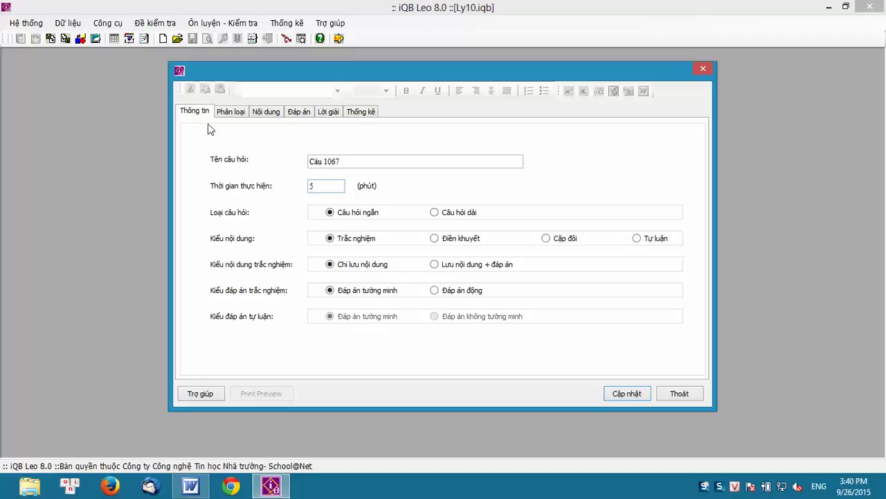
{"action": "left_click", "coordinate": [228, 113]}
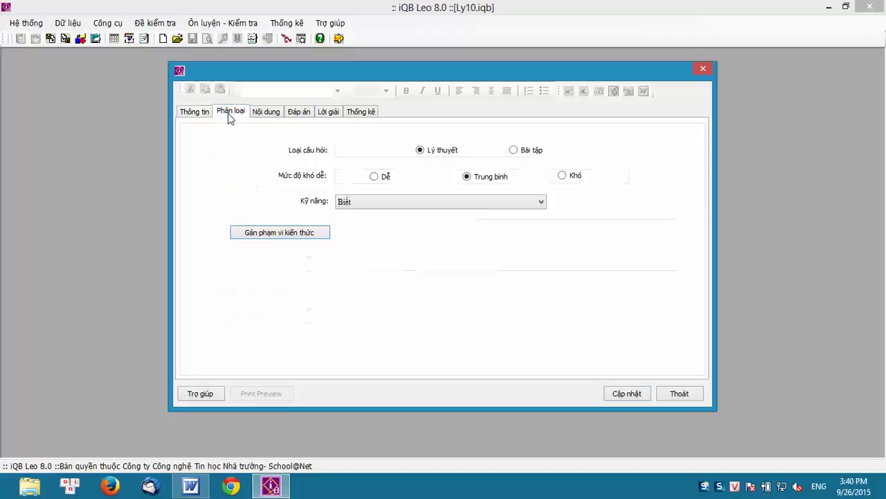
{"action": "left_click", "coordinate": [257, 115]}
{"action": "left_click", "coordinate": [291, 115]}
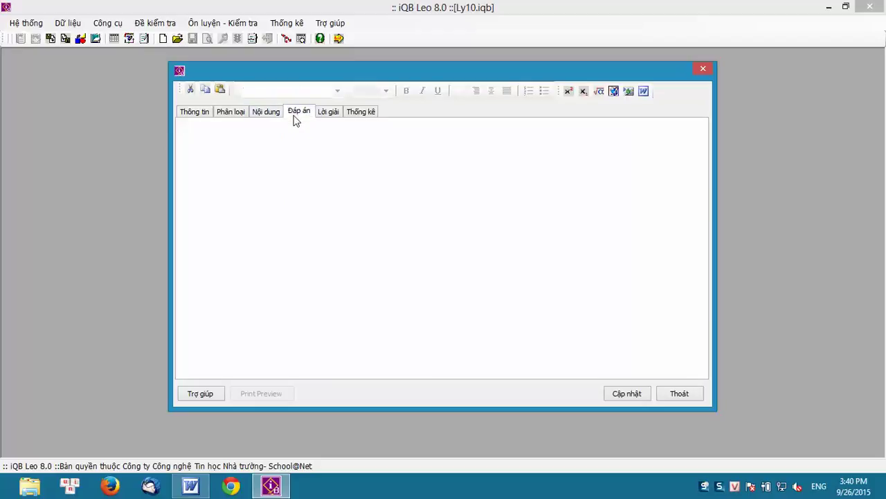
{"action": "left_click", "coordinate": [327, 114]}
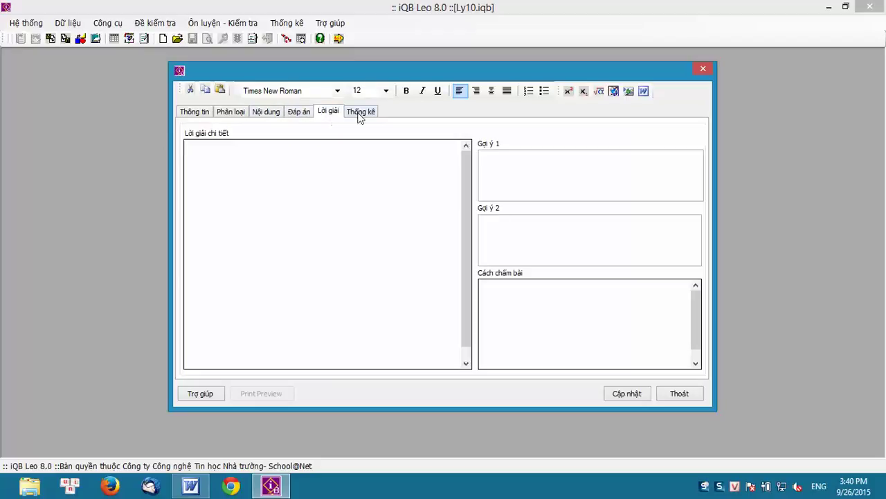
{"action": "left_click", "coordinate": [359, 115]}
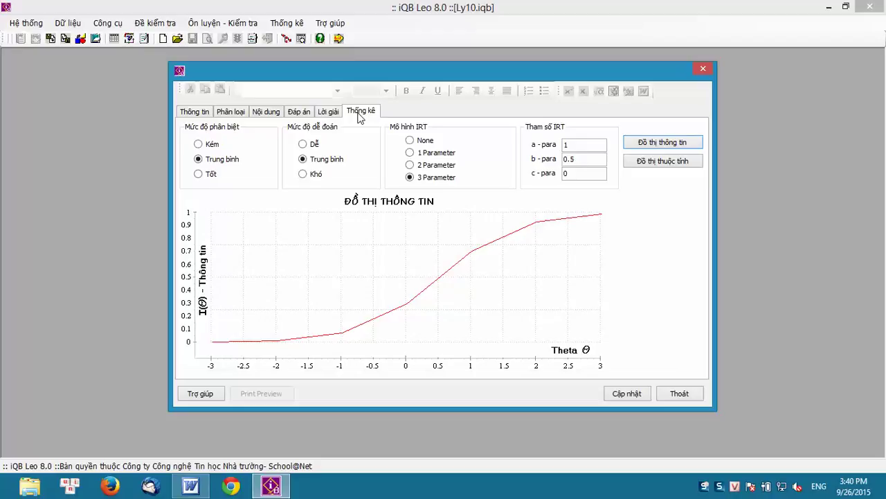
{"action": "left_click", "coordinate": [194, 116]}
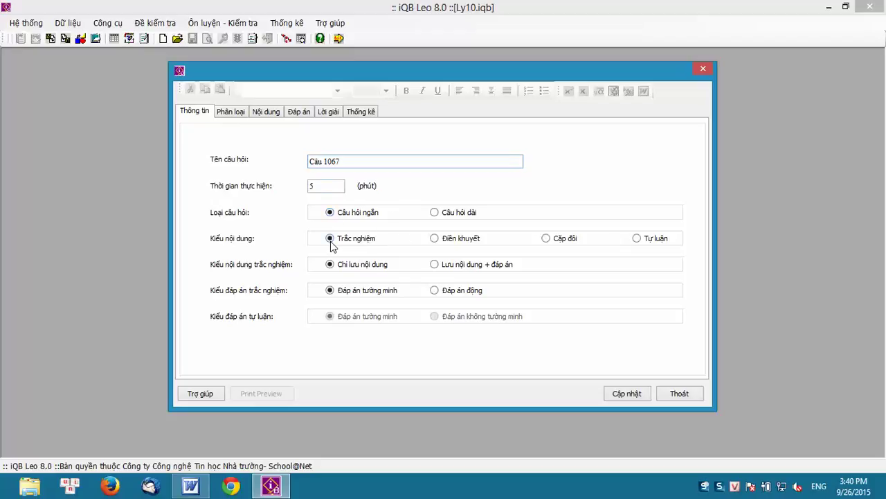
- Try the content types Điền khuyết, Cặp đôi and Tự luận, including both essay answer types
{"action": "left_click_drag", "start_coordinate": [349, 162], "coordinate": [304, 167]}
{"action": "double_click", "coordinate": [311, 185]}
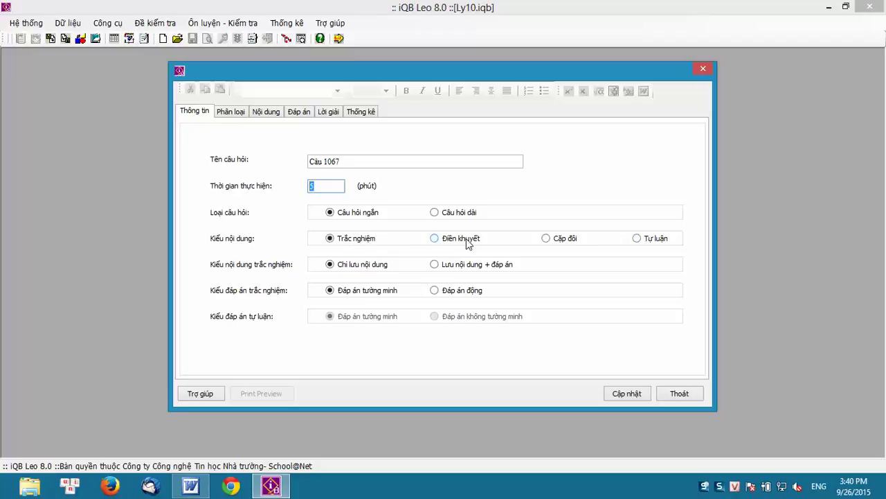
{"action": "left_click", "coordinate": [435, 239]}
{"action": "left_click", "coordinate": [546, 238]}
{"action": "left_click", "coordinate": [642, 241]}
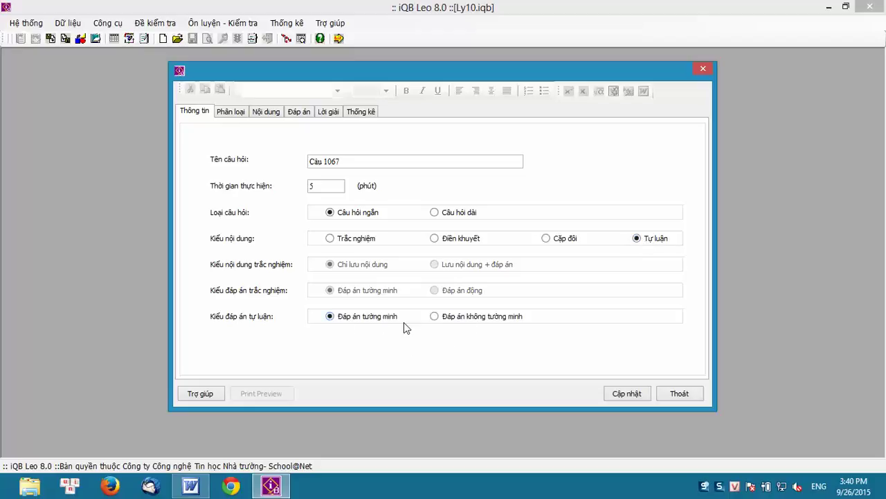
{"action": "left_click", "coordinate": [437, 320]}
{"action": "left_click", "coordinate": [347, 318]}
{"action": "left_click", "coordinate": [434, 317]}
- Return the content type to Trắc nghiệm and try Đáp án động before choosing Đáp án tường minh again
{"action": "left_click", "coordinate": [336, 241]}
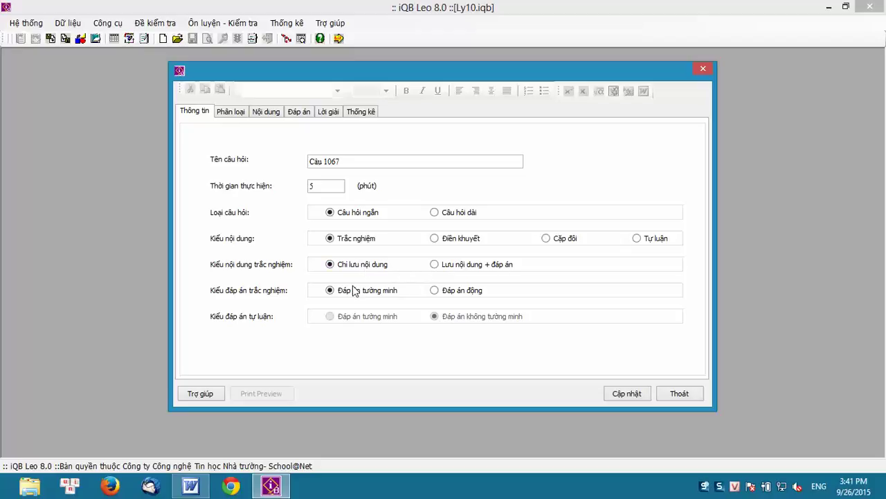
{"action": "left_click", "coordinate": [436, 294]}
{"action": "left_click", "coordinate": [335, 292]}
- Set the question's skill level to Hiểu in its classification
{"action": "left_click", "coordinate": [232, 117]}
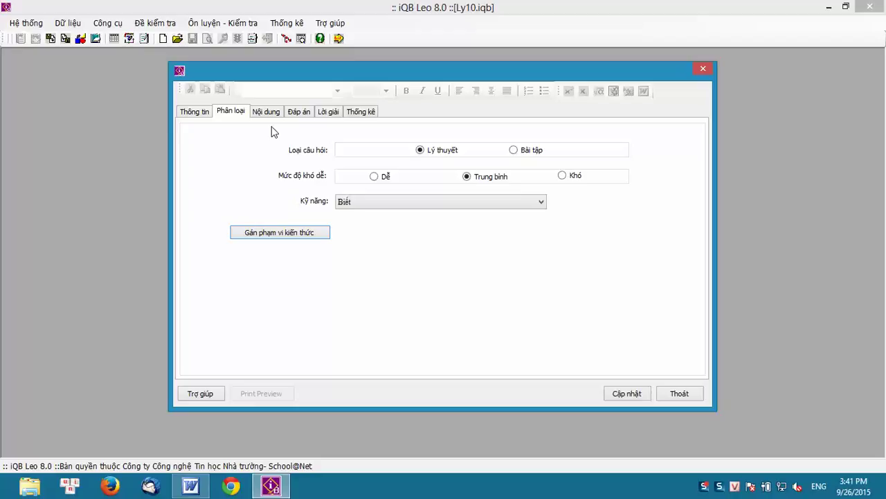
{"action": "left_click", "coordinate": [354, 205]}
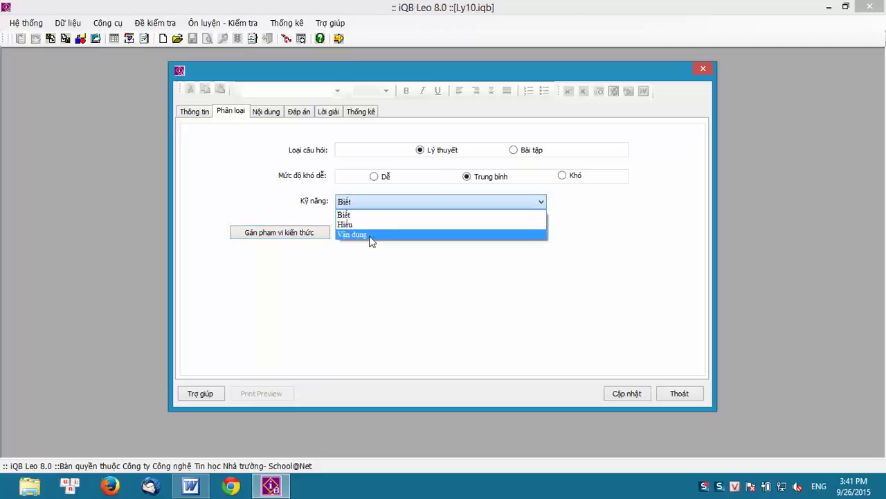
{"action": "left_click", "coordinate": [367, 225]}
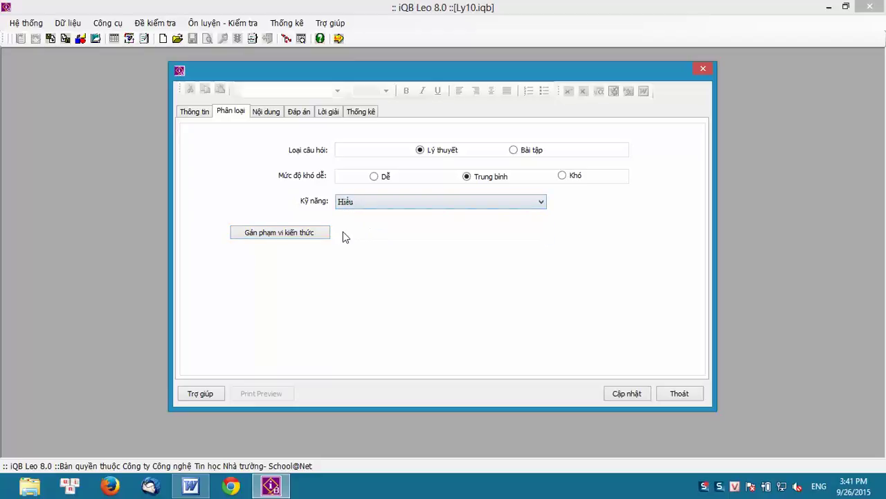
- Assign the knowledge scope Chuyển động thẳng đều, found under Cơ học > Động học chất điểm, to the question
{"action": "left_click", "coordinate": [270, 235]}
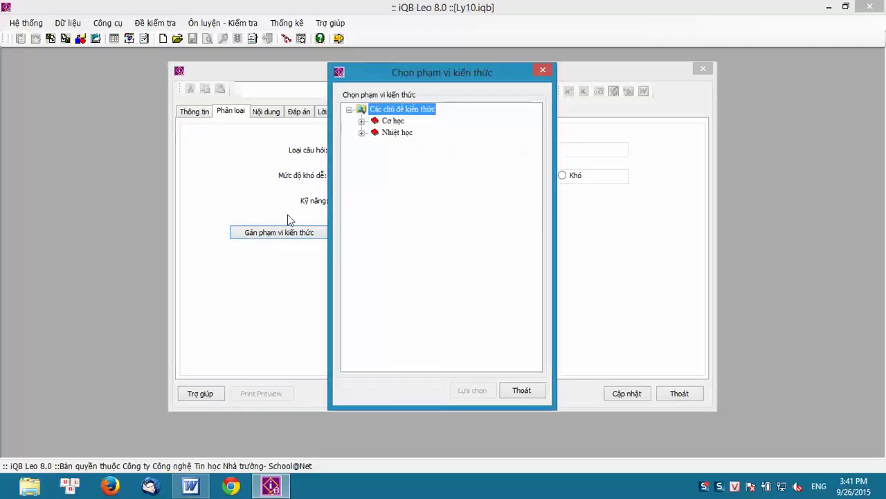
{"action": "left_click", "coordinate": [361, 120]}
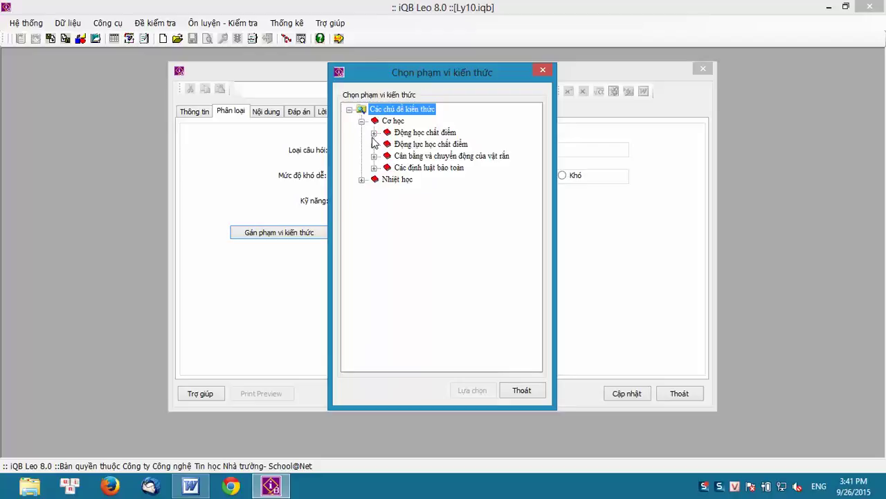
{"action": "left_click", "coordinate": [374, 133]}
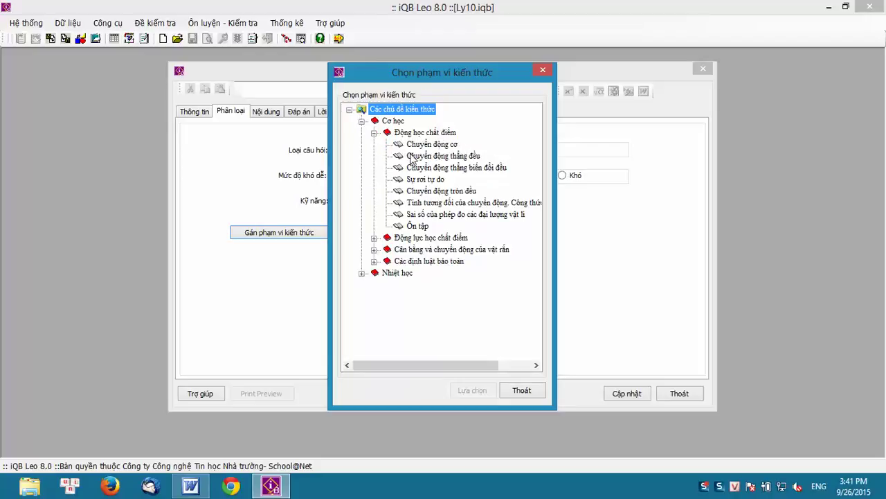
{"action": "left_click", "coordinate": [413, 157]}
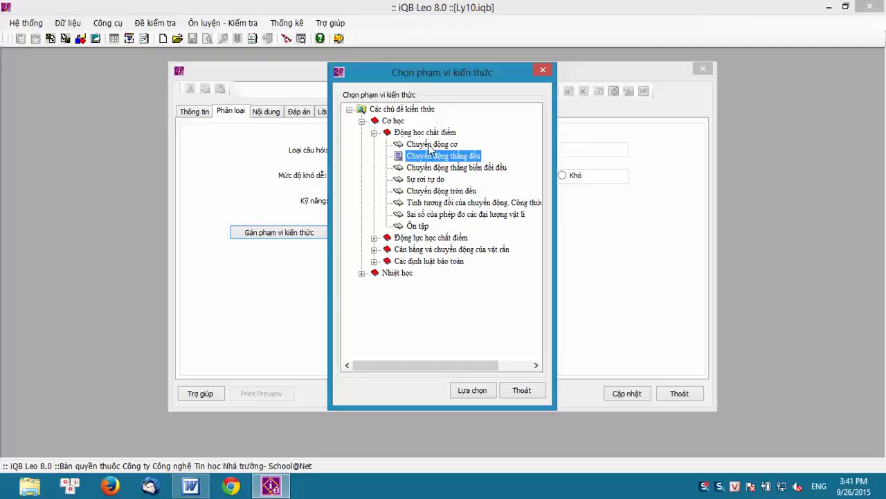
{"action": "left_click", "coordinate": [470, 391]}
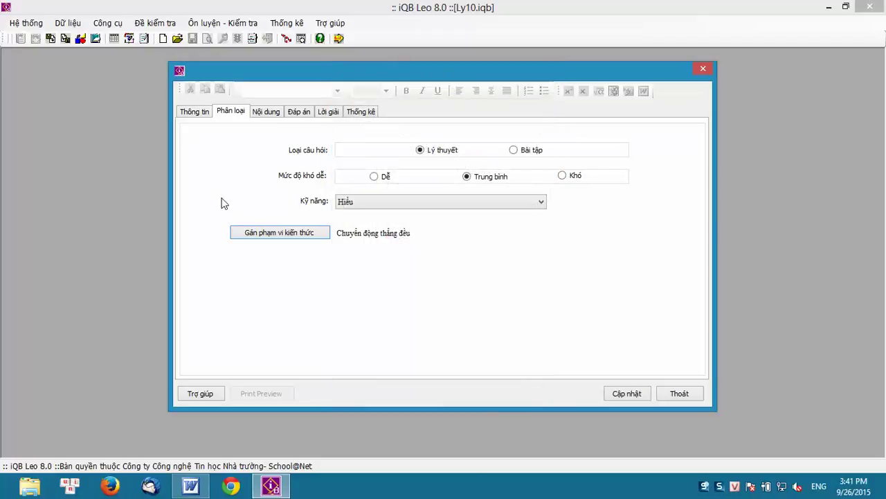
- Examine the content layout for a multiple-choice question with explicit answers, including the available answer counts
{"action": "left_click", "coordinate": [268, 113]}
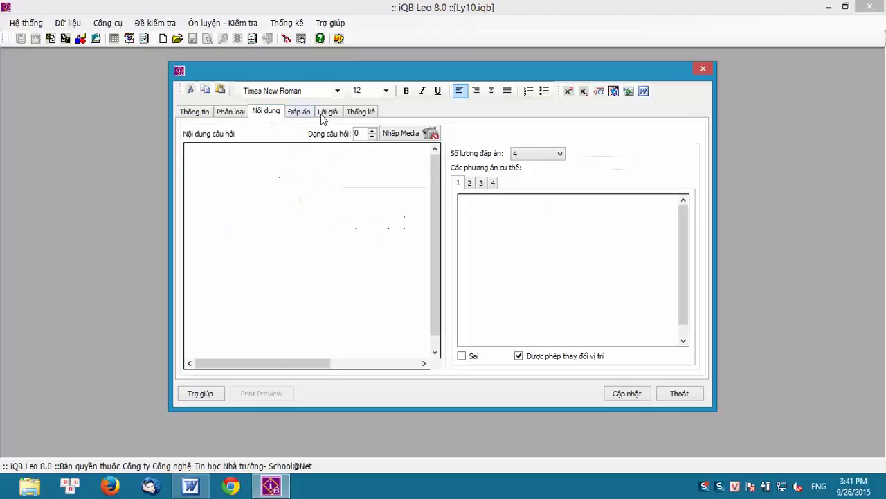
{"action": "left_click", "coordinate": [196, 113]}
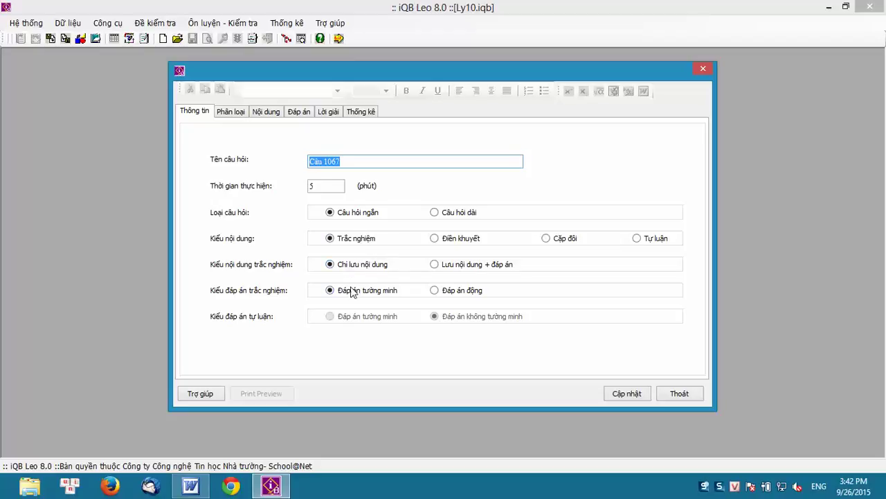
{"action": "left_click", "coordinate": [264, 115]}
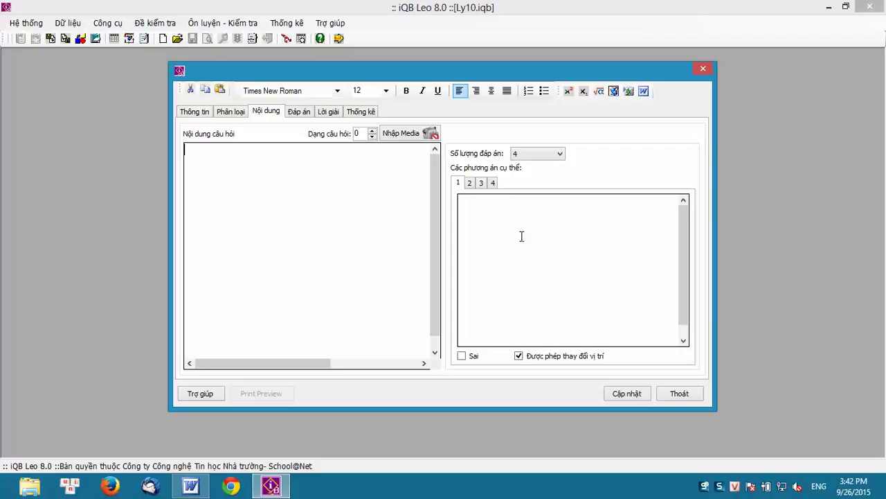
{"action": "left_click", "coordinate": [532, 155]}
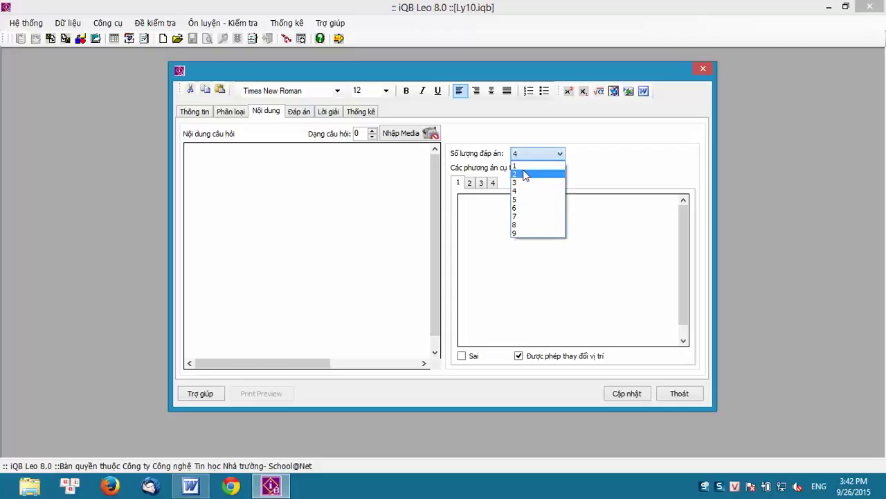
{"action": "left_click", "coordinate": [470, 226]}
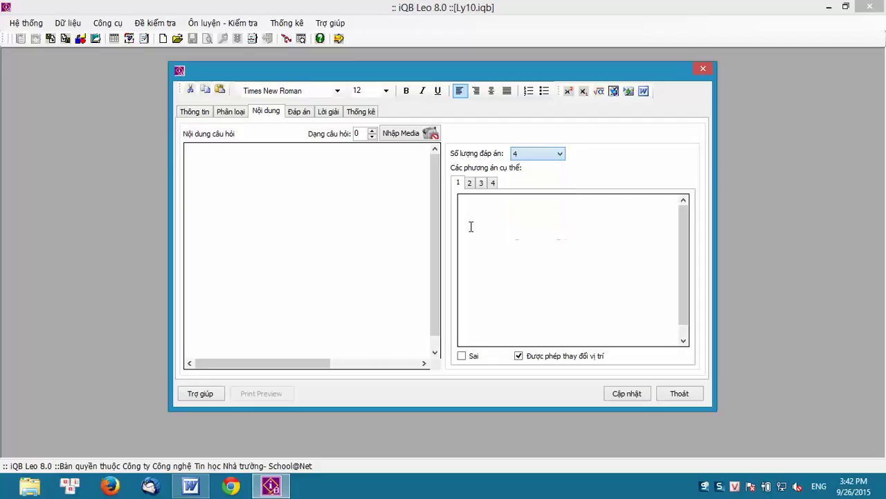
- Look through the four answer options and try marking option 1 as correct (Đúng)
{"action": "left_click", "coordinate": [470, 184]}
{"action": "left_click", "coordinate": [482, 184]}
{"action": "left_click", "coordinate": [493, 184]}
{"action": "left_click", "coordinate": [469, 184]}
{"action": "left_click", "coordinate": [457, 183]}
{"action": "left_click", "coordinate": [468, 184]}
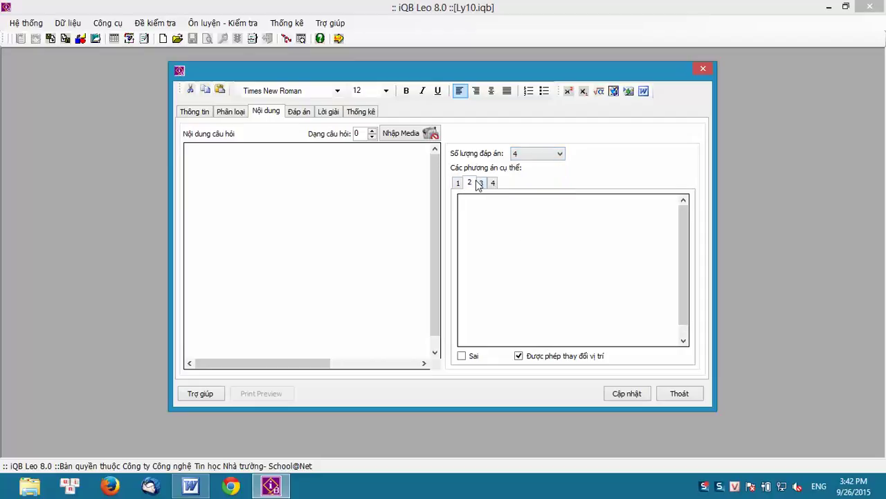
{"action": "left_click", "coordinate": [458, 184]}
{"action": "left_click", "coordinate": [462, 357]}
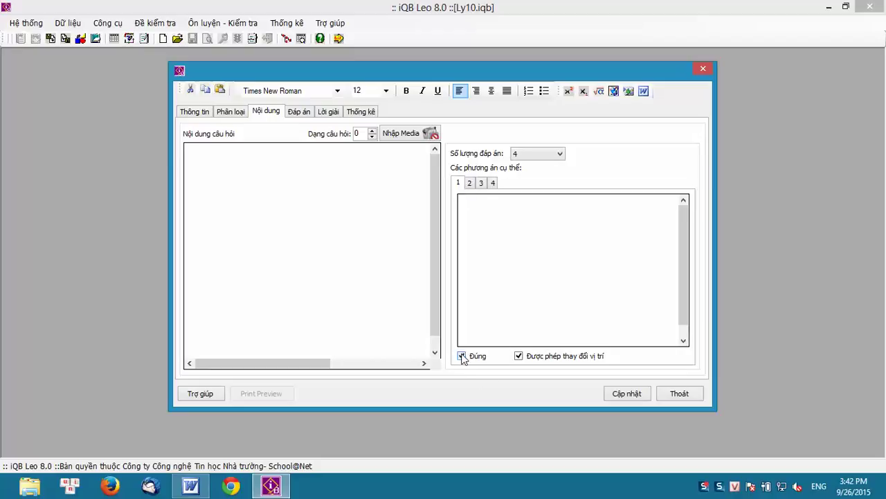
{"action": "left_click", "coordinate": [462, 357]}
- Set the multiple-choice answer type to Đáp án động and view the question content section
{"action": "left_click", "coordinate": [229, 112]}
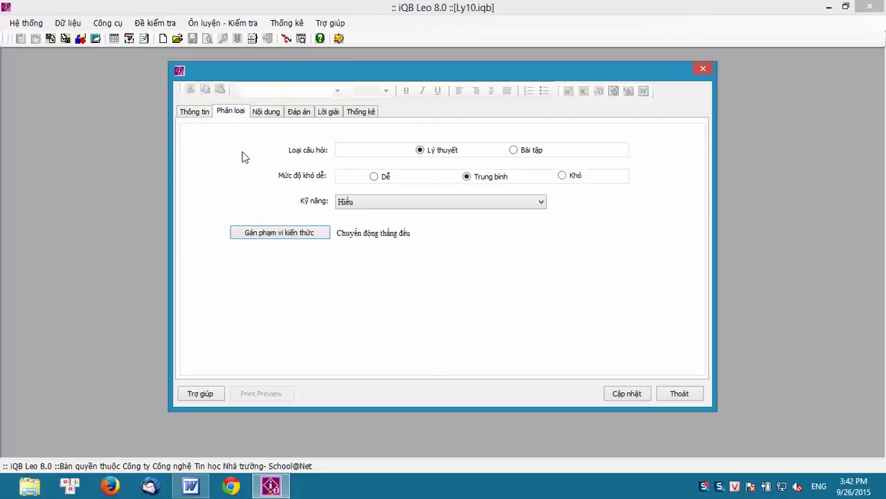
{"action": "left_click", "coordinate": [194, 112]}
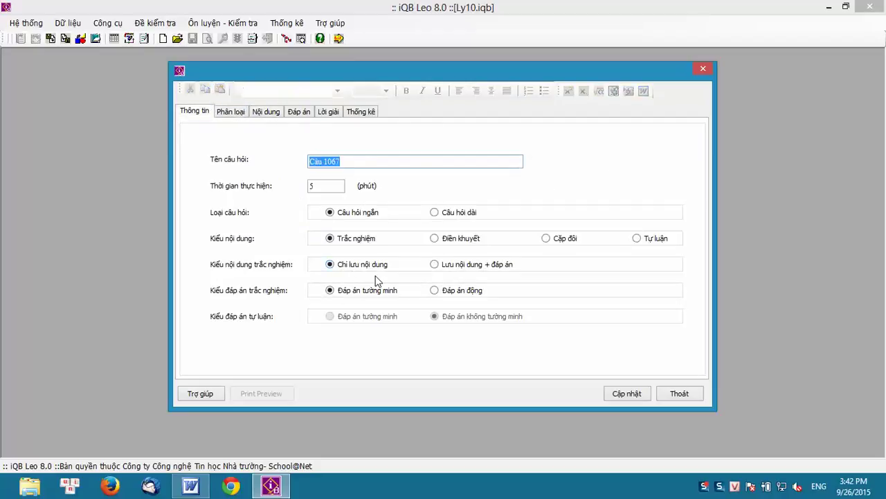
{"action": "left_click", "coordinate": [436, 292]}
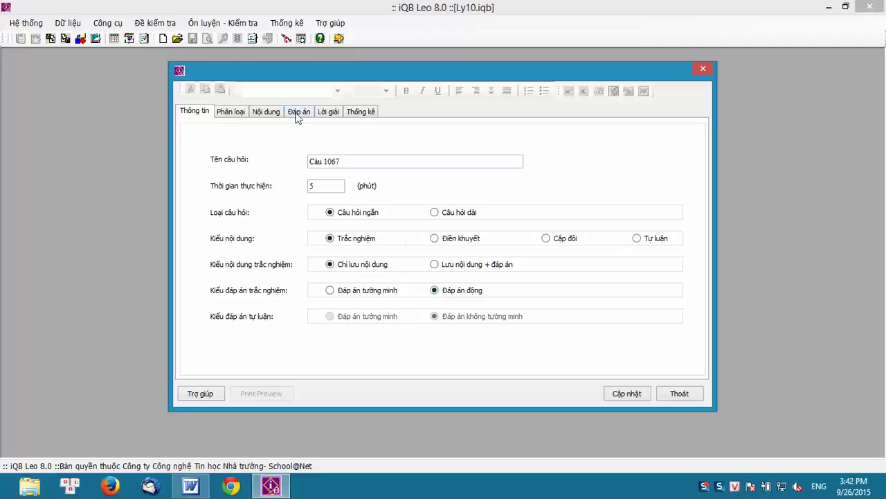
{"action": "left_click", "coordinate": [262, 113]}
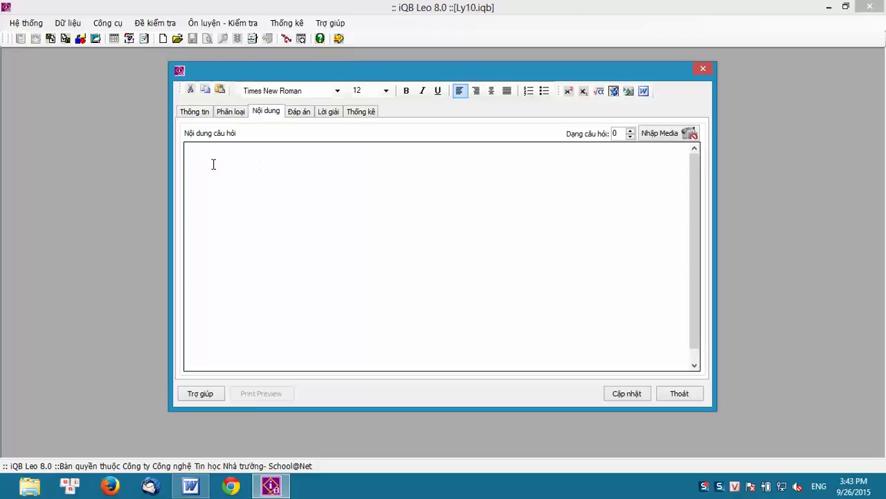
- Set the number of correct answers to 3 and the number of wrong answers to 3
{"action": "left_click", "coordinate": [299, 112]}
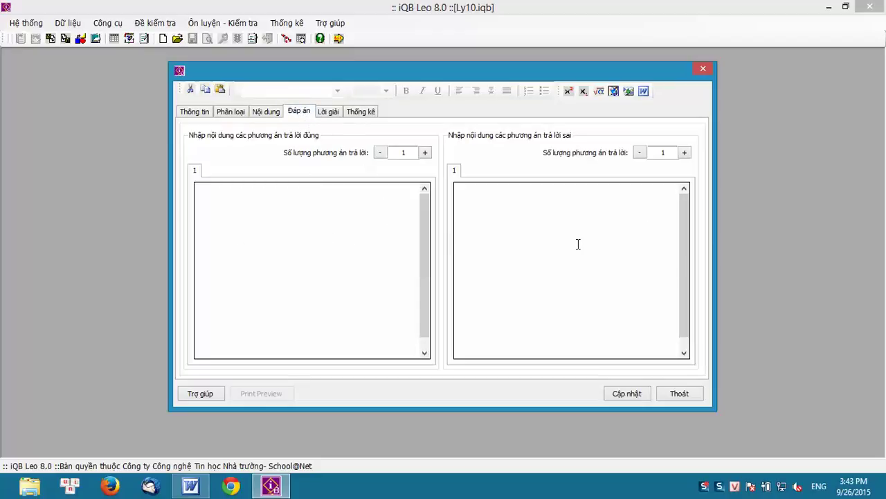
{"action": "left_click", "coordinate": [425, 153]}
{"action": "left_click", "coordinate": [425, 153]}
{"action": "left_click", "coordinate": [684, 152]}
{"action": "left_click", "coordinate": [685, 152]}
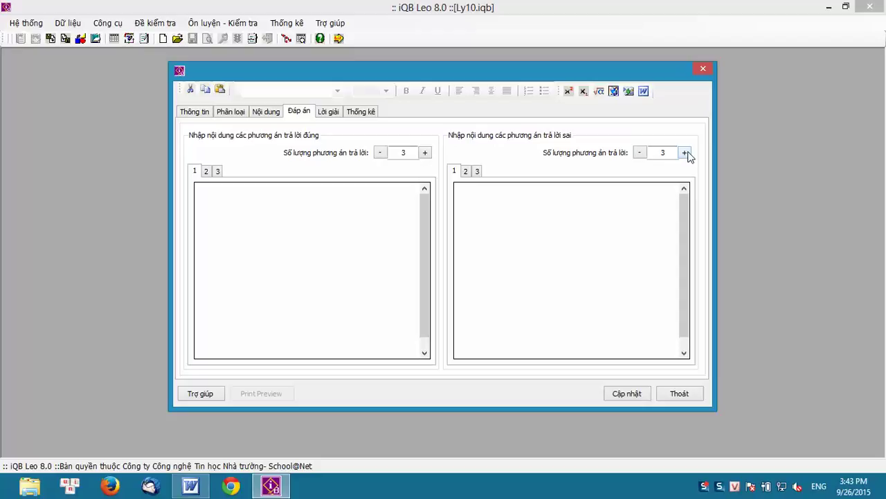
- Set the multiple-choice content type to Lưu nội dung + đáp án and open the question content section
{"action": "left_click", "coordinate": [230, 111]}
{"action": "left_click", "coordinate": [194, 113]}
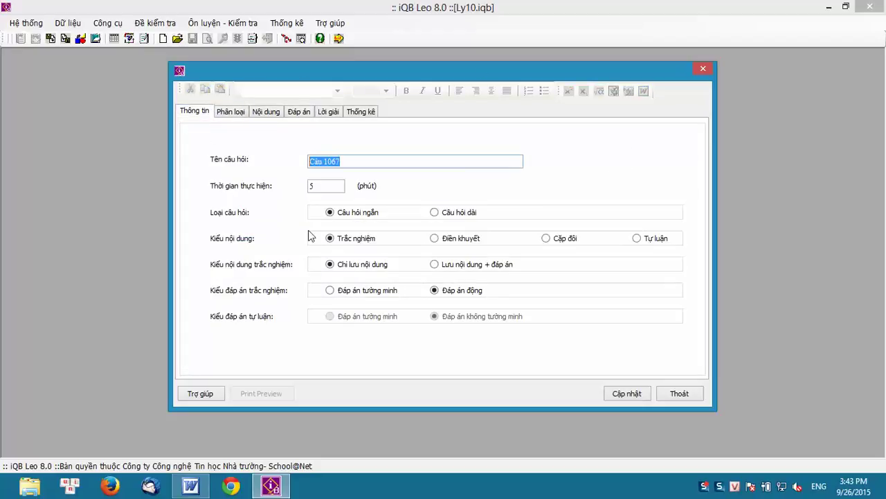
{"action": "left_click", "coordinate": [434, 265]}
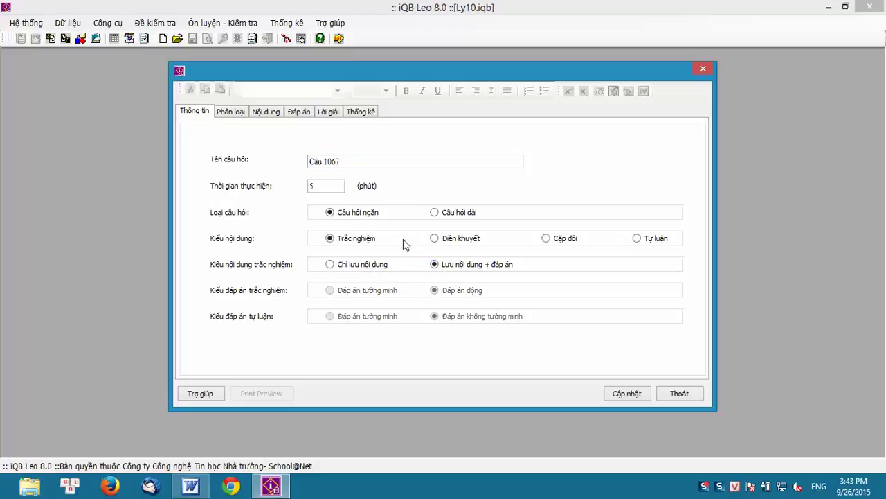
{"action": "left_click", "coordinate": [269, 112]}
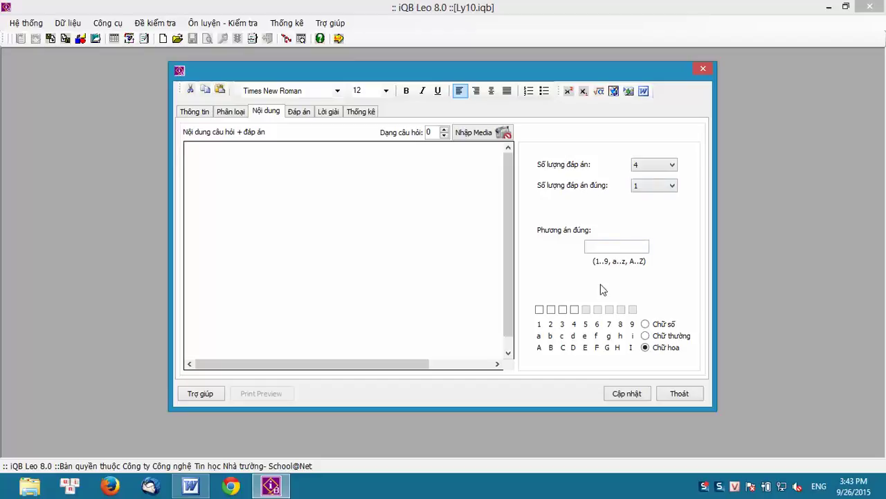
- Mark option A as the correct answer and return to the question's general information
{"action": "left_click", "coordinate": [539, 310]}
{"action": "left_click", "coordinate": [213, 160]}
{"action": "left_click", "coordinate": [193, 113]}
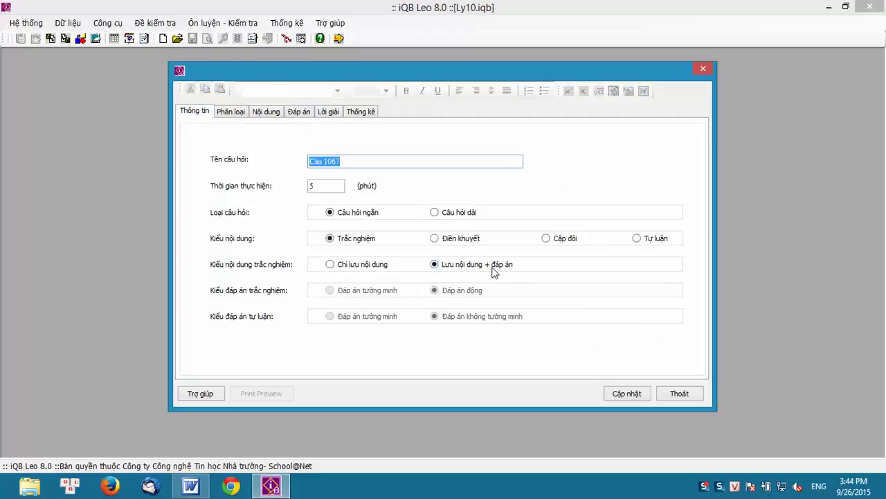
- Set the content type to Tự luận with answer type Đáp án không tường minh and view the question content section
{"action": "left_click", "coordinate": [637, 238]}
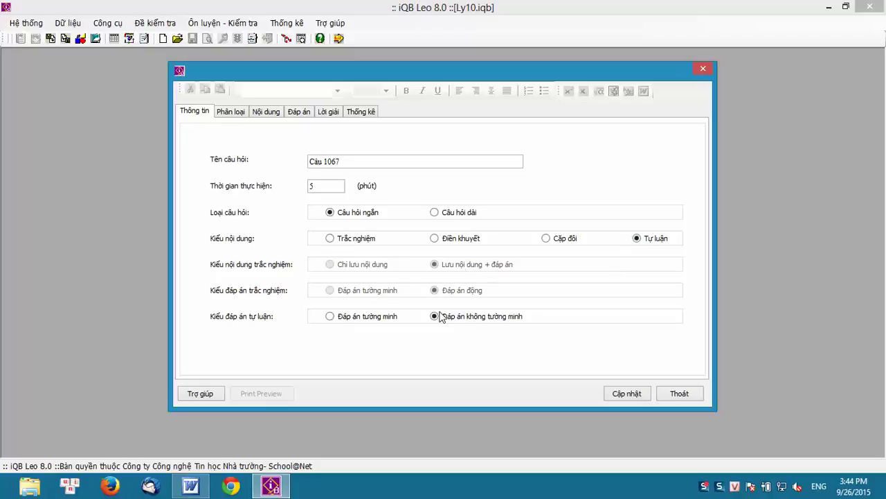
{"action": "left_click", "coordinate": [336, 323]}
{"action": "left_click", "coordinate": [446, 324]}
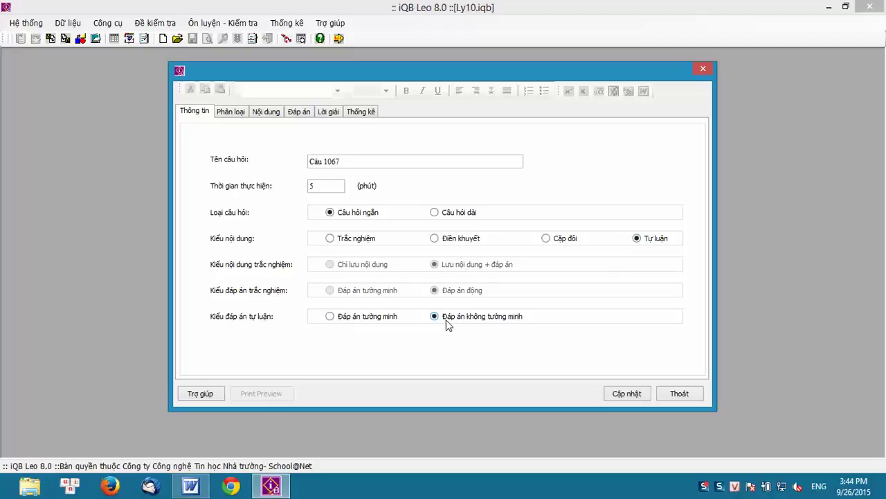
{"action": "left_click", "coordinate": [264, 114]}
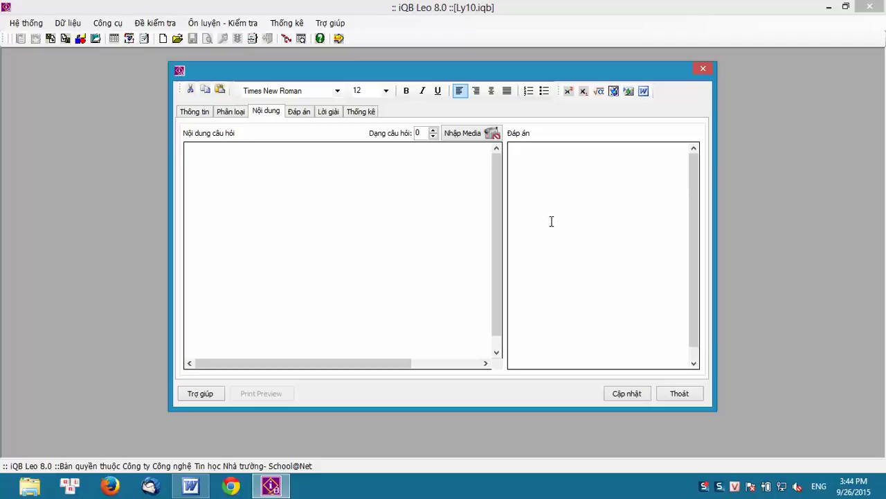
- Set the essay answer type to Đáp án tường minh and view its question content section
{"action": "left_click", "coordinate": [194, 115]}
{"action": "left_click", "coordinate": [337, 313]}
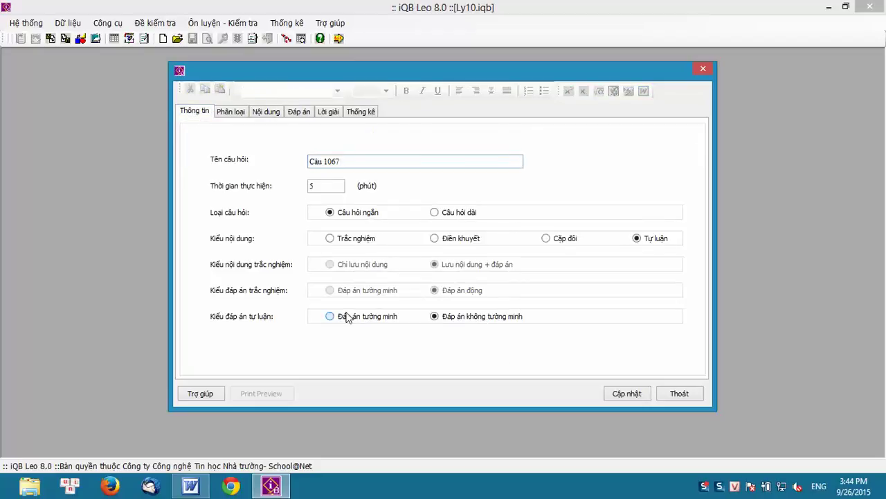
{"action": "left_click", "coordinate": [265, 113]}
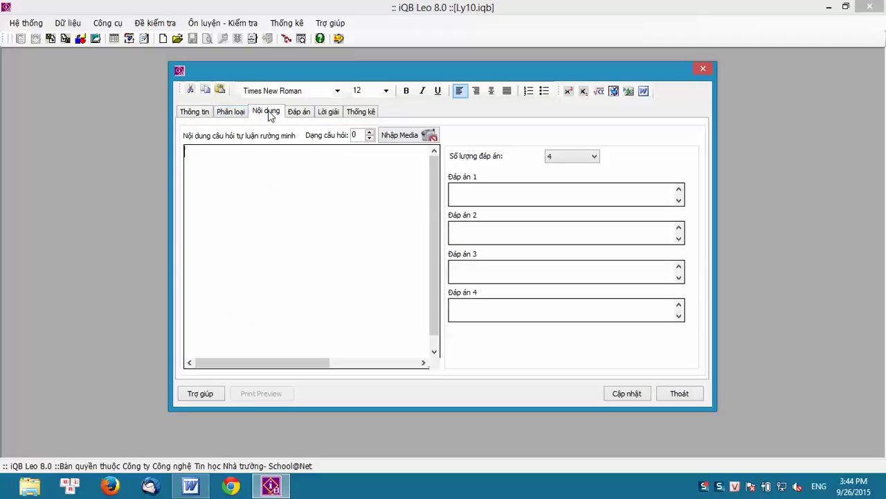
{"action": "left_click", "coordinate": [299, 241]}
{"action": "left_click", "coordinate": [462, 263]}
- Set the number of essay answers to 3 and return to the question's general information
{"action": "left_click", "coordinate": [593, 156]}
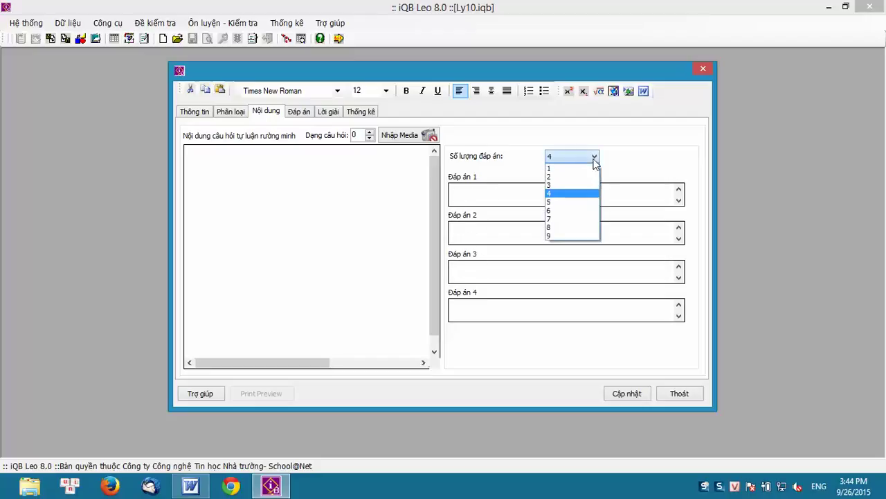
{"action": "left_click", "coordinate": [566, 185]}
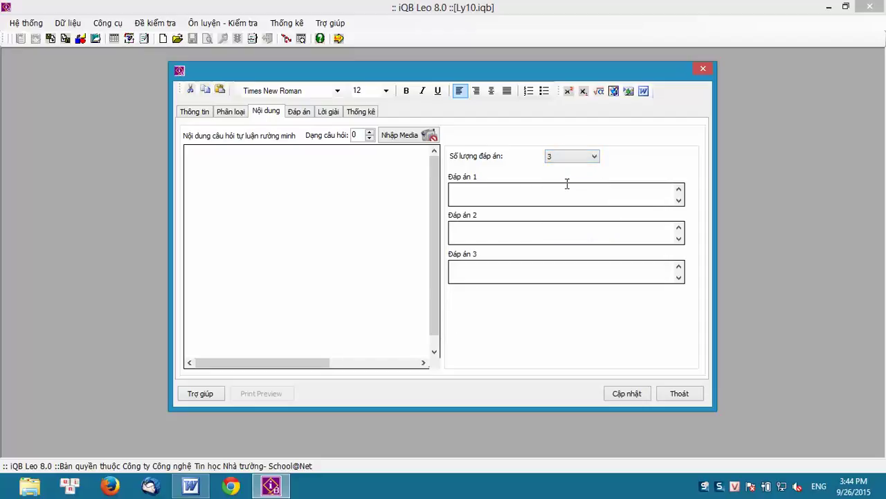
{"action": "left_click", "coordinate": [196, 111]}
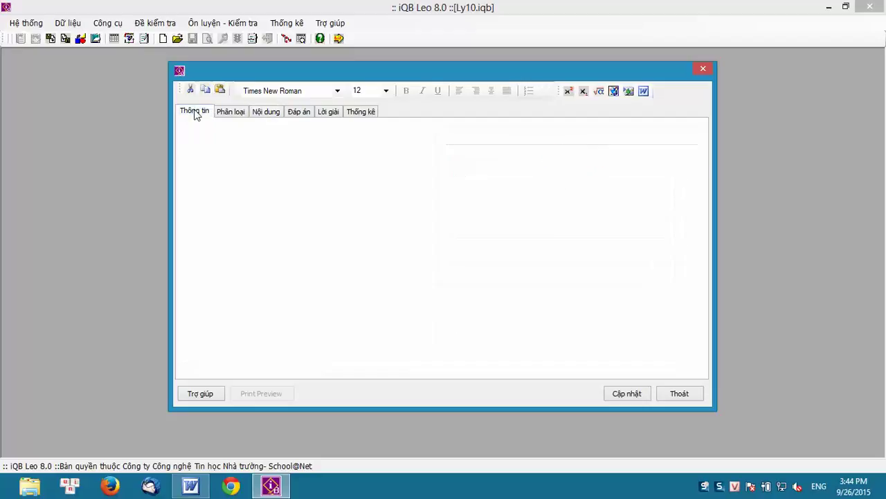
- Set the content type to Cặp đôi and look through its pair entries and pair-count options in the question content section
{"action": "left_click", "coordinate": [546, 238]}
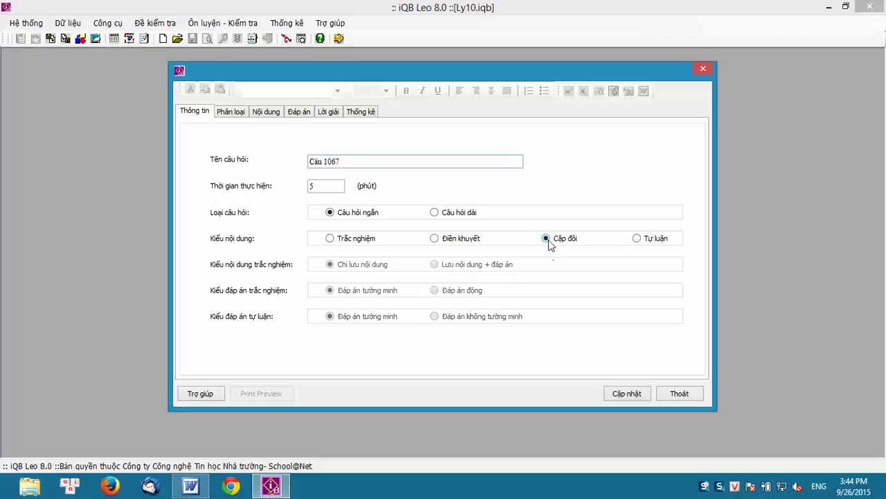
{"action": "left_click", "coordinate": [263, 111]}
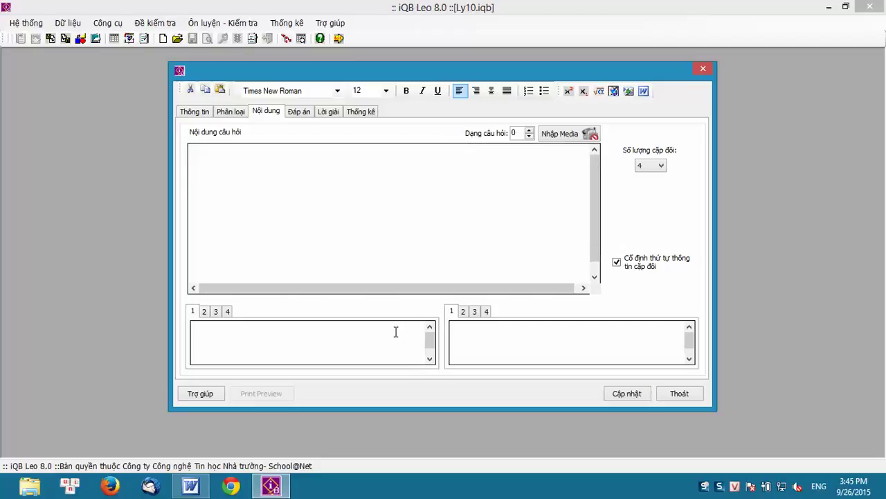
{"action": "left_click", "coordinate": [205, 313]}
{"action": "left_click", "coordinate": [215, 312]}
{"action": "left_click", "coordinate": [227, 313]}
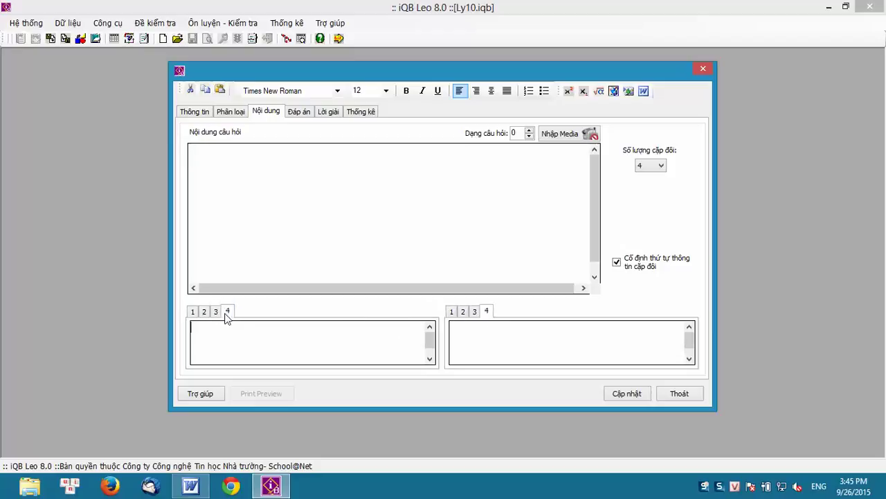
{"action": "left_click", "coordinate": [651, 166]}
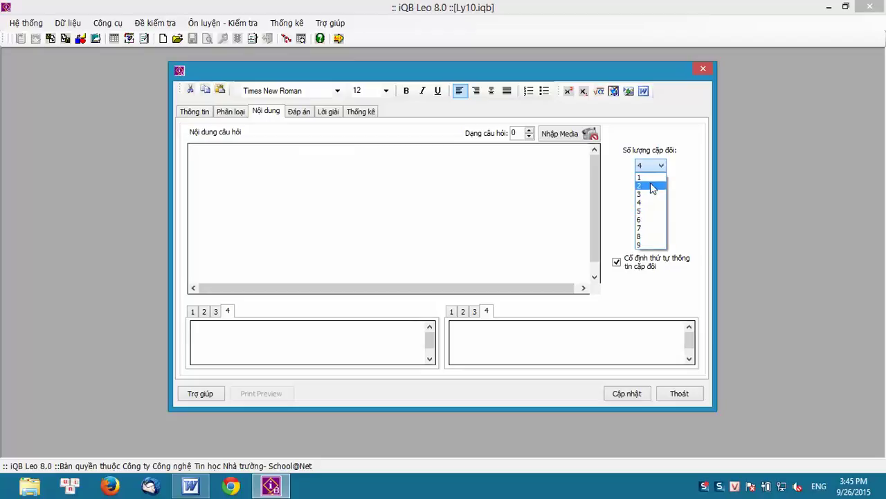
{"action": "left_click", "coordinate": [615, 202]}
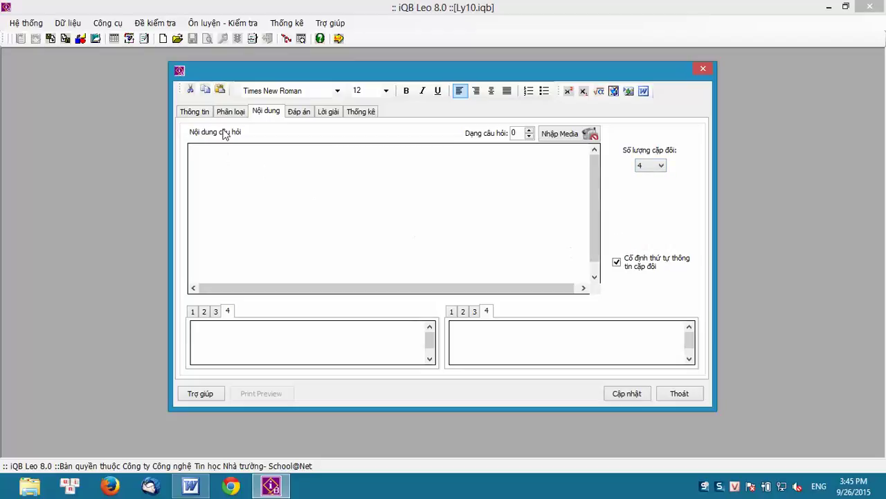
- Set the content type to Điền khuyết and open the question content section
{"action": "left_click", "coordinate": [200, 114]}
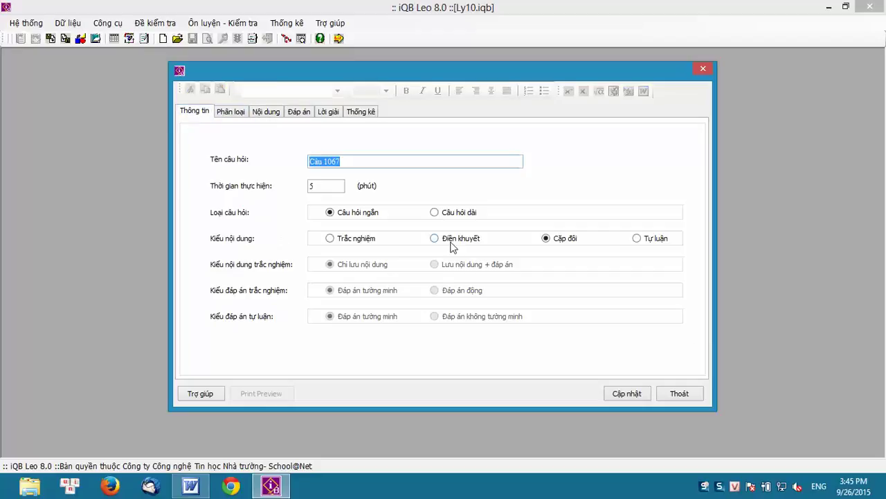
{"action": "left_click", "coordinate": [447, 241]}
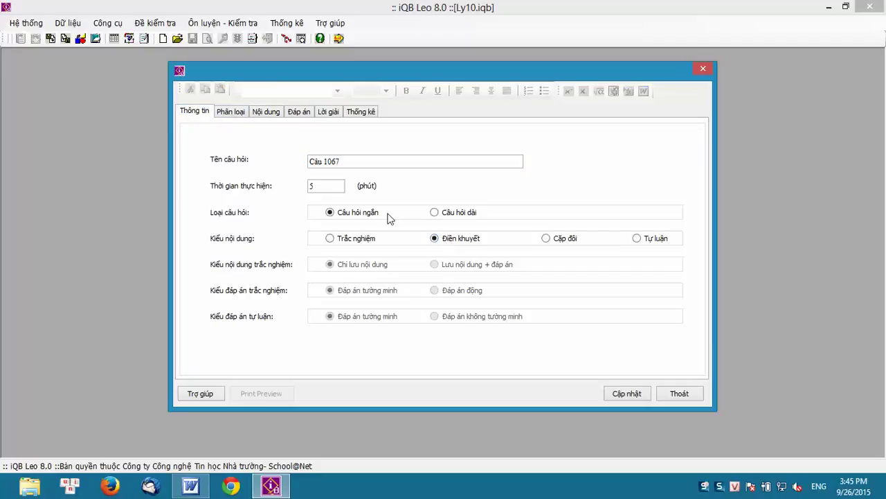
{"action": "left_click", "coordinate": [264, 113]}
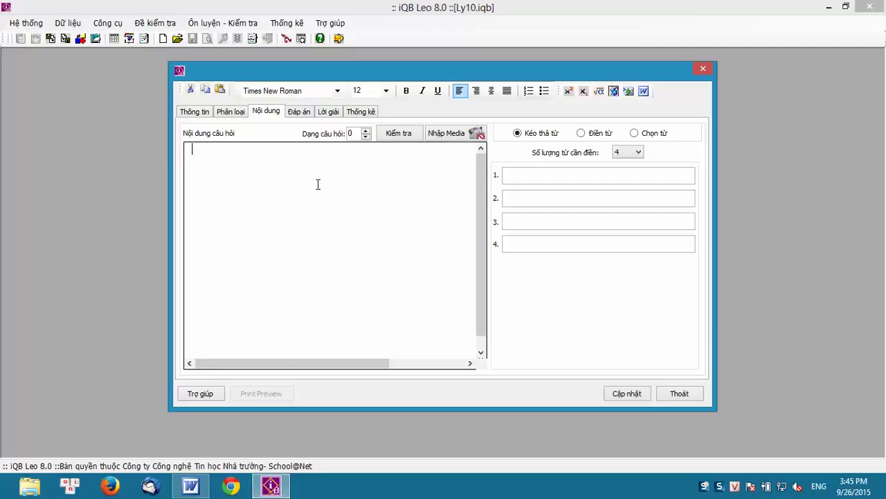
- Enter the blank markers <1> and <2> on separate lines of the question content
{"action": "type", "text": "<1>"}
{"action": "key", "text": "Return"}
{"action": "type", "text": "<2?"}
{"action": "key", "text": "BackSpace"}
{"action": "type", "text": ">"}
- Set the fill-in mode to Điền từ and delete the blank markers from the question content
{"action": "left_click", "coordinate": [582, 134]}
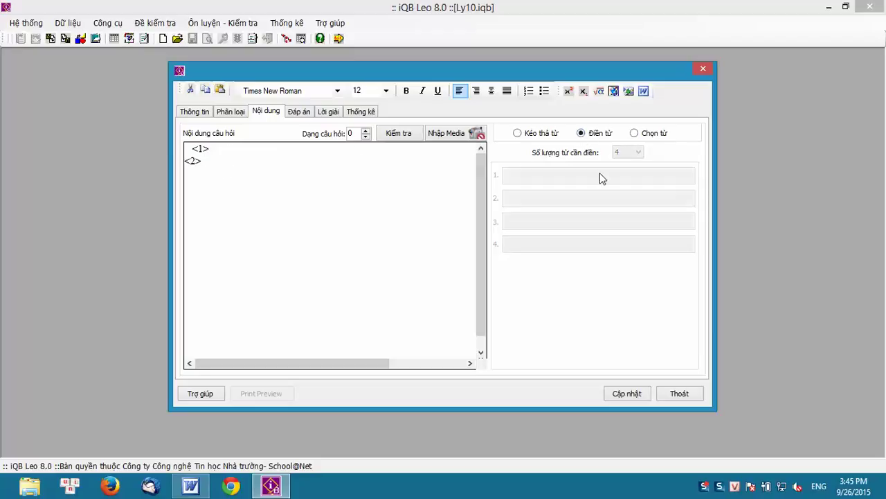
{"action": "left_click_drag", "start_coordinate": [186, 148], "coordinate": [233, 168]}
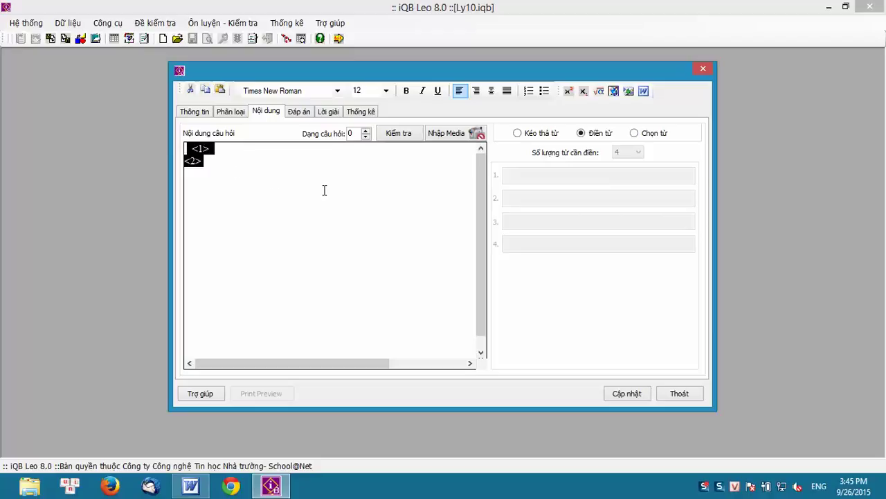
{"action": "key", "text": "BackSpace"}
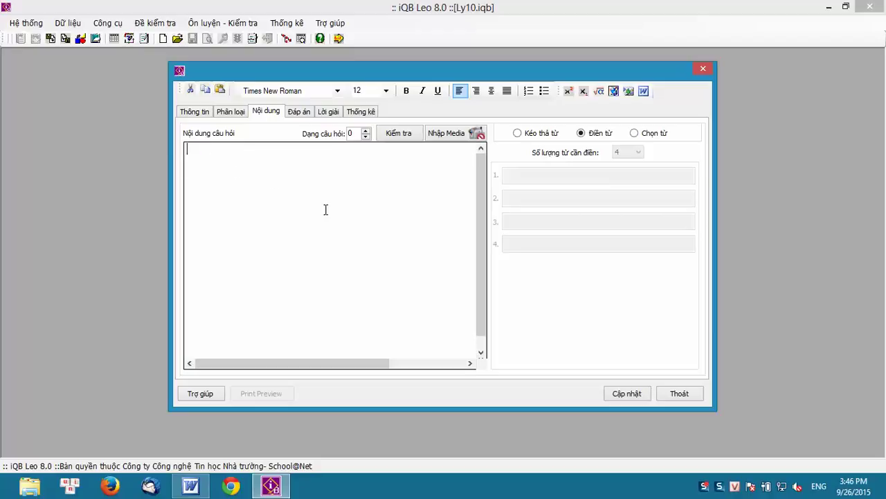
- Enter "Con <gà> cuc tac" as the question content, set the fill-in mode to Chọn từ, and return to the general information
{"action": "type", "text": "Con <gà> c?"}
{"action": "key", "text": "BackSpace"}
{"action": "type", "text": "?"}
{"action": "key", "text": "BackSpace"}
{"action": "type", "text": "uc tac"}
{"action": "left_click", "coordinate": [635, 133]}
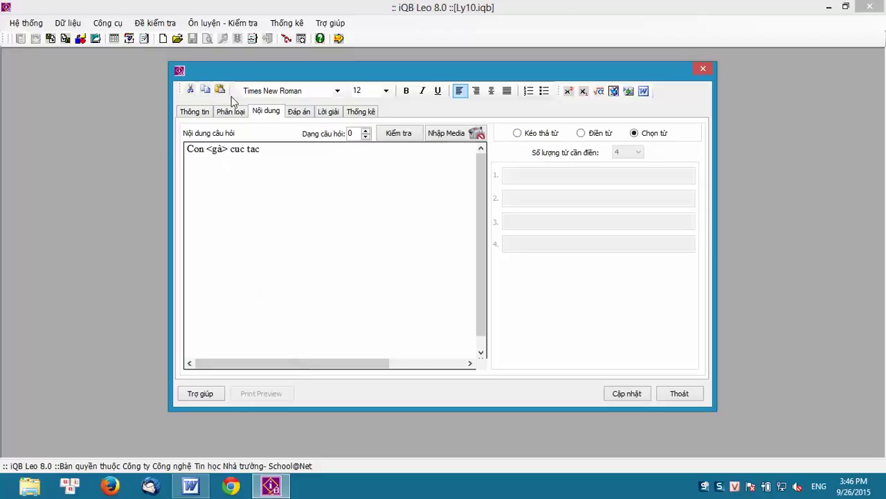
{"action": "left_click", "coordinate": [197, 114]}
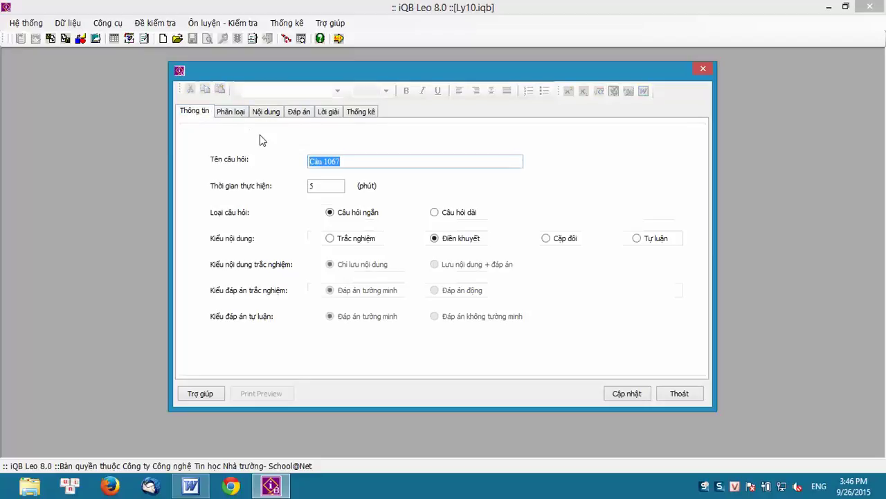